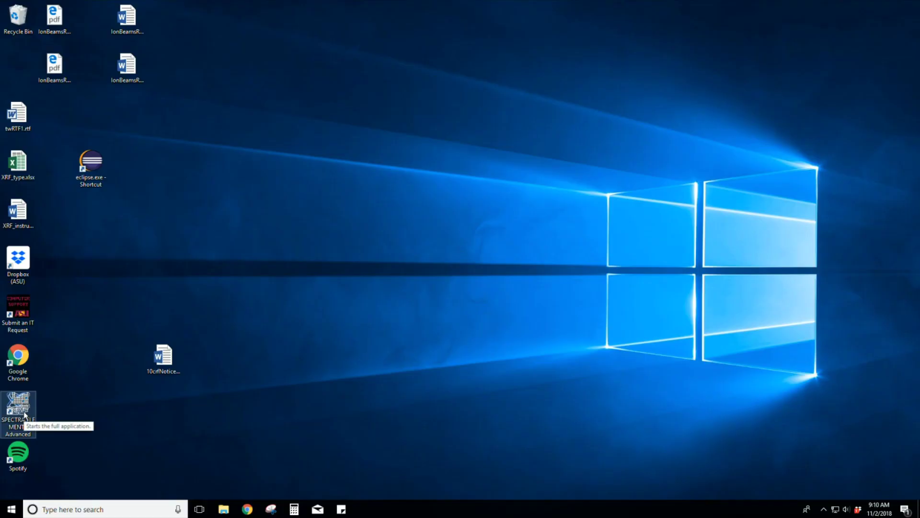
Step: Launch SPECTRA.ELEMENTS and sign in with the chosen login name and the account password
{"action": "double_click", "coordinate": [25, 415]}
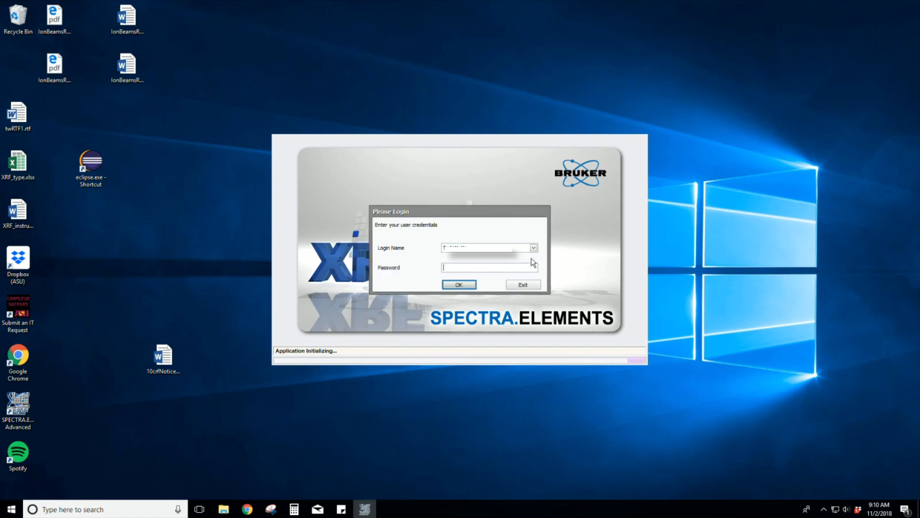
{"action": "left_click", "coordinate": [533, 247]}
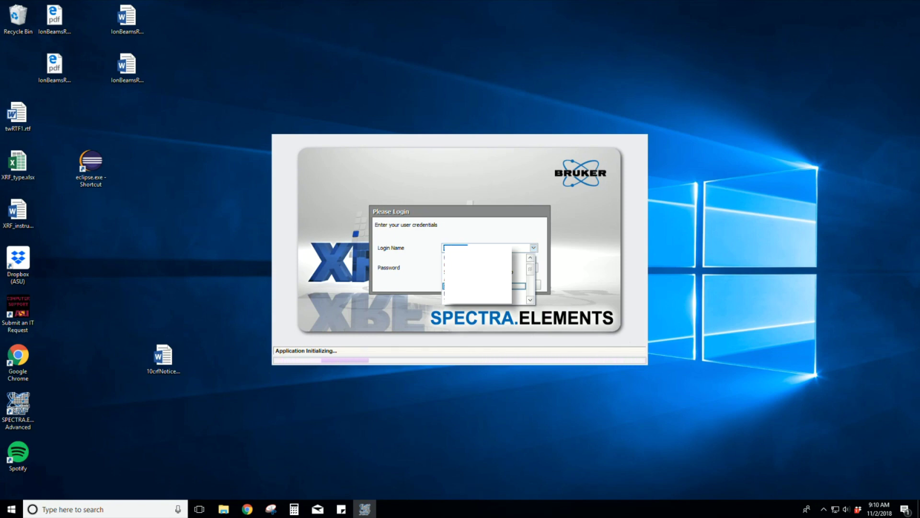
{"action": "left_click", "coordinate": [495, 236]}
{"action": "key", "text": "Tab"}
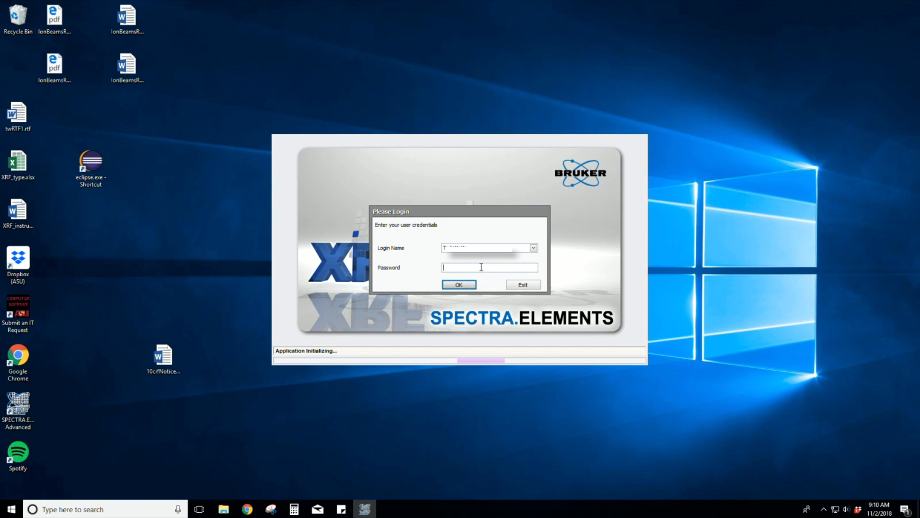
{"action": "type", "text": "***"}
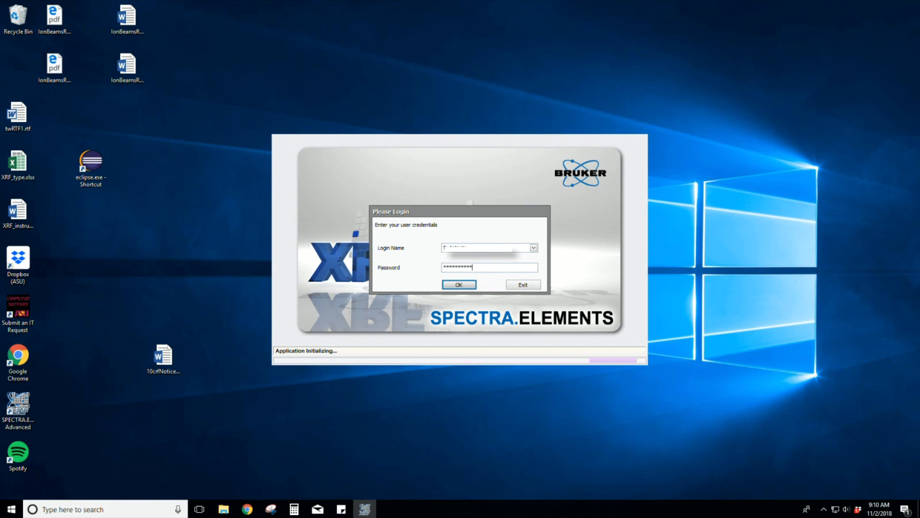
{"action": "key", "text": "Return"}
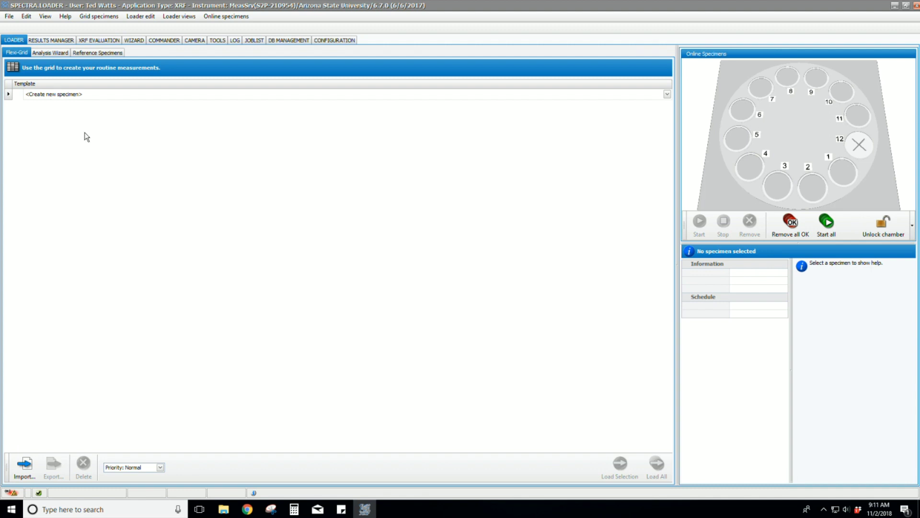
Step: Check the template list and carousel position 1 actions without adding anything, then reopen the template list
{"action": "left_click", "coordinate": [56, 98]}
{"action": "left_click", "coordinate": [219, 253]}
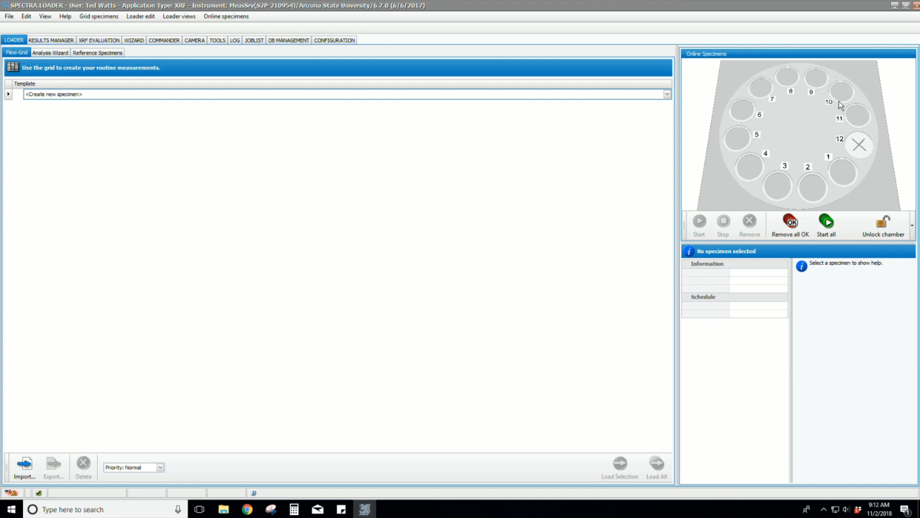
{"action": "right_click", "coordinate": [841, 169]}
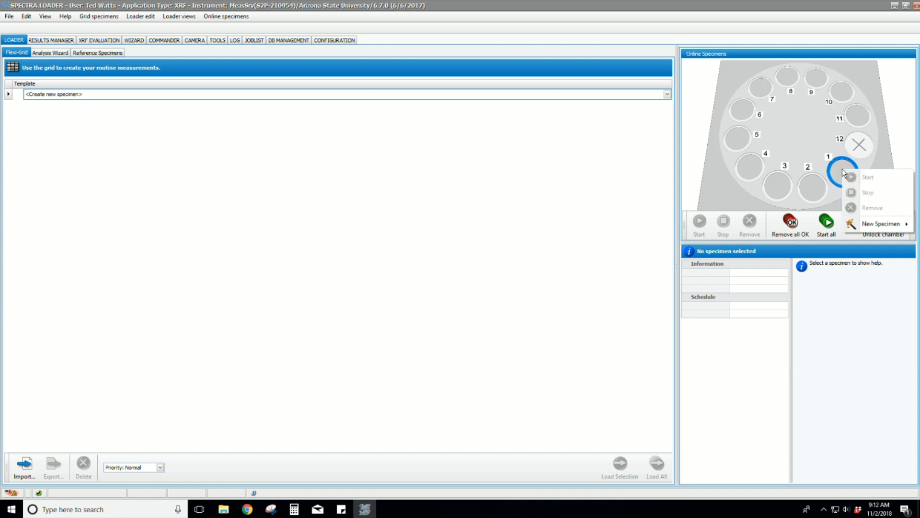
{"action": "mouse_move", "coordinate": [869, 228]}
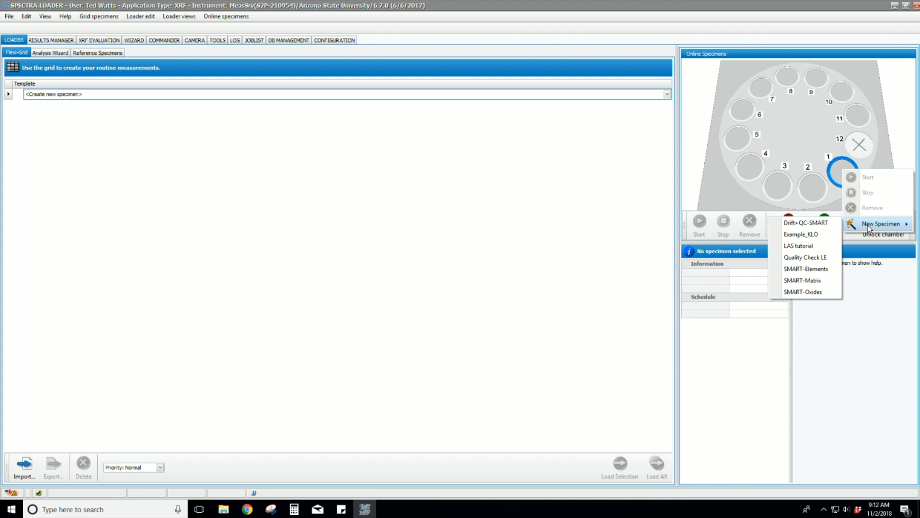
{"action": "left_click", "coordinate": [796, 181]}
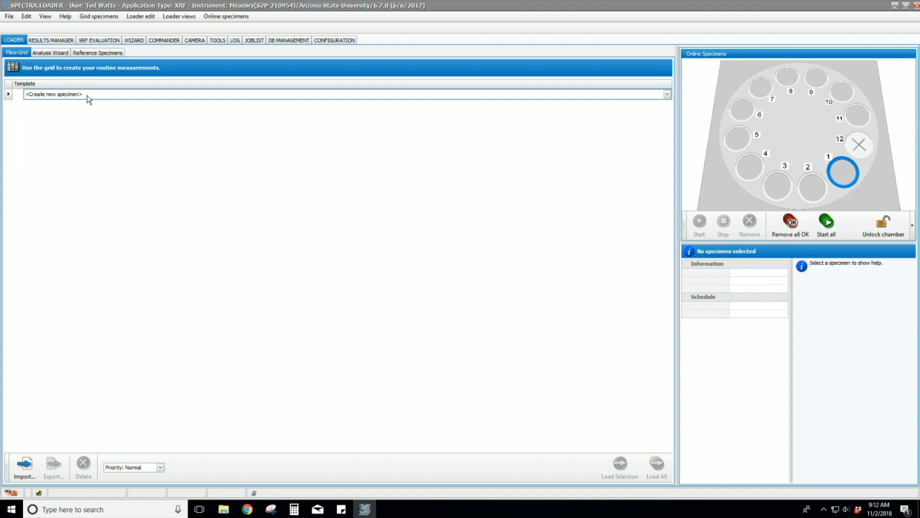
{"action": "left_click", "coordinate": [74, 96]}
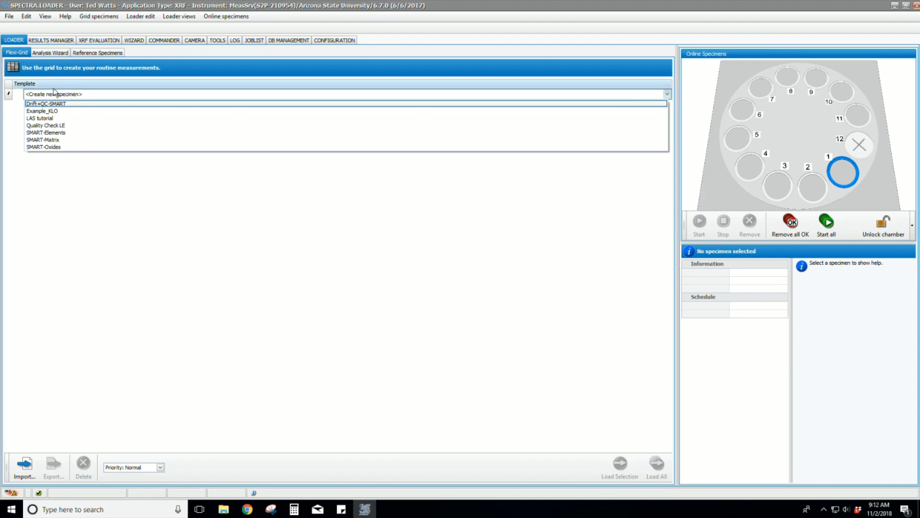
Step: Add a SMART-Elements specimen with SampleID TW_CopperTest, Solid preparation and the Vacuum_34mm method
{"action": "left_click", "coordinate": [62, 135]}
{"action": "type", "text": "TW_CopperTest"}
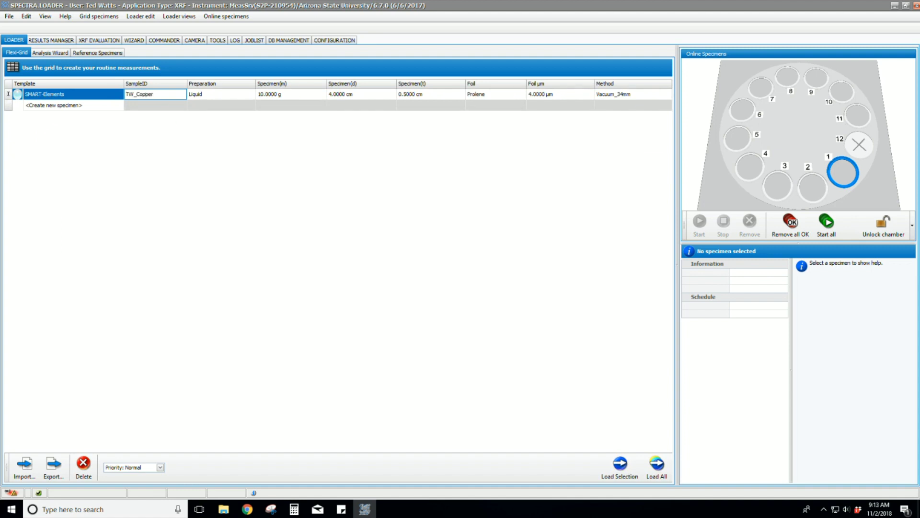
{"action": "left_click", "coordinate": [223, 95]}
{"action": "left_click", "coordinate": [228, 125]}
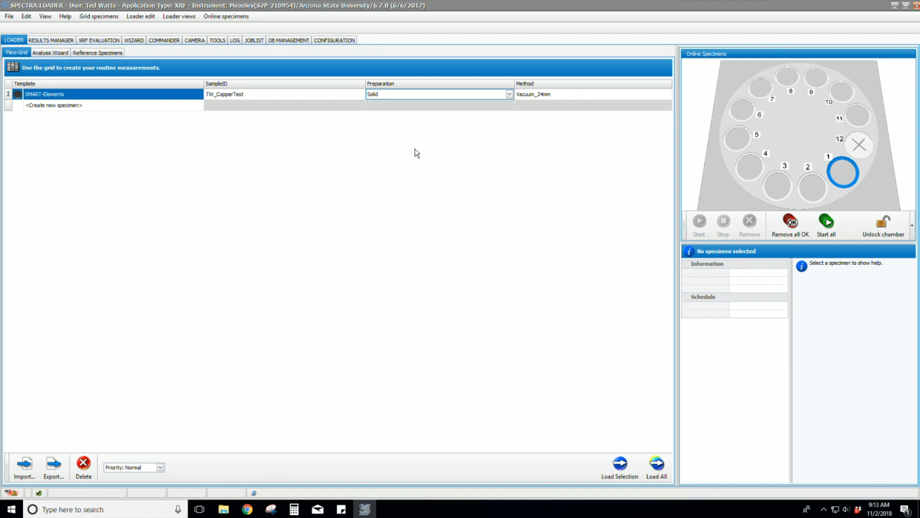
{"action": "left_click", "coordinate": [549, 94]}
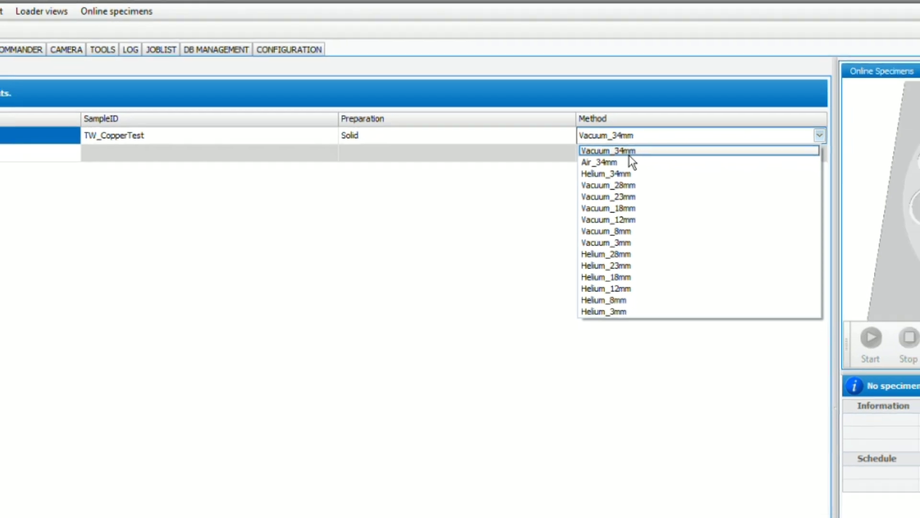
{"action": "left_click", "coordinate": [639, 158]}
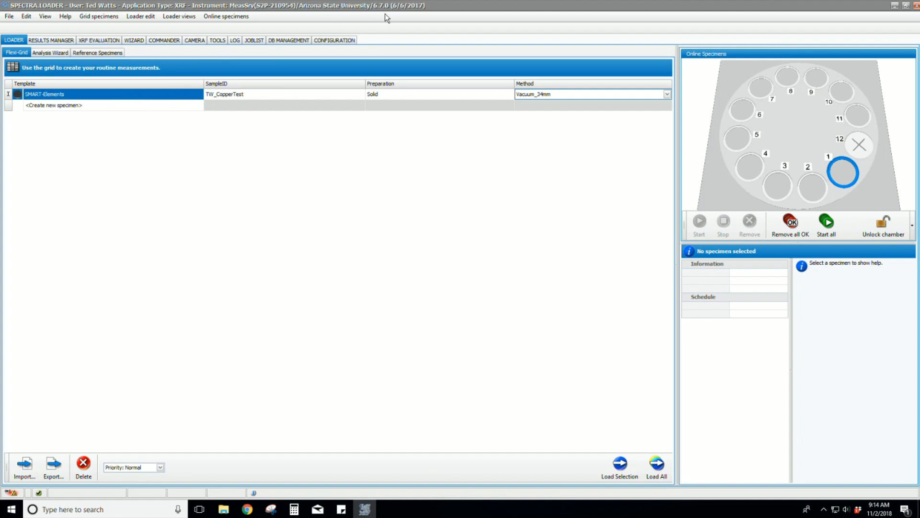
Step: Load TW_CopperTest onto carousel position 1, then remove it again and confirm
{"action": "left_click_drag", "start_coordinate": [134, 96], "coordinate": [843, 171]}
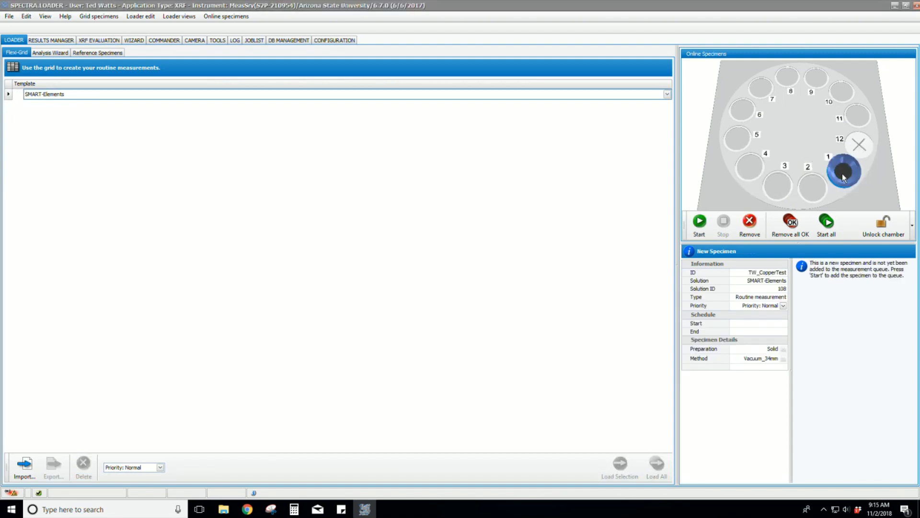
{"action": "left_click", "coordinate": [750, 226]}
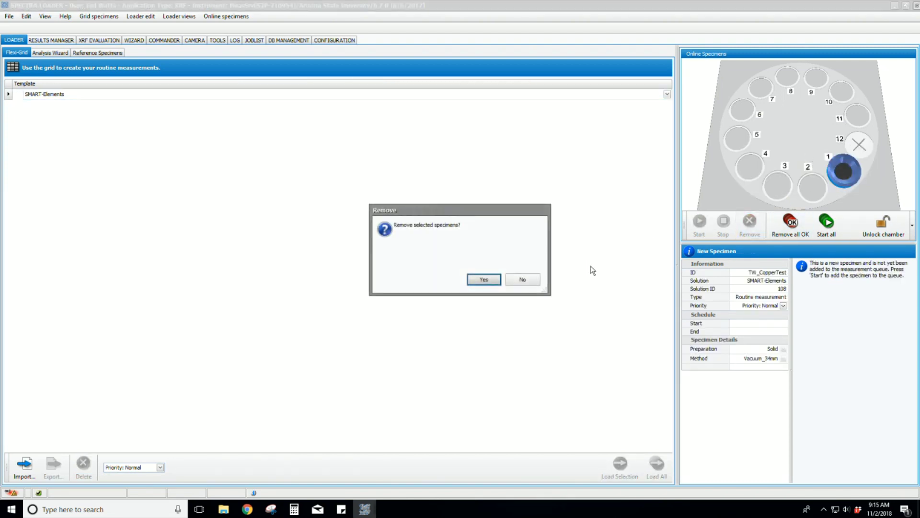
{"action": "left_click", "coordinate": [484, 280]}
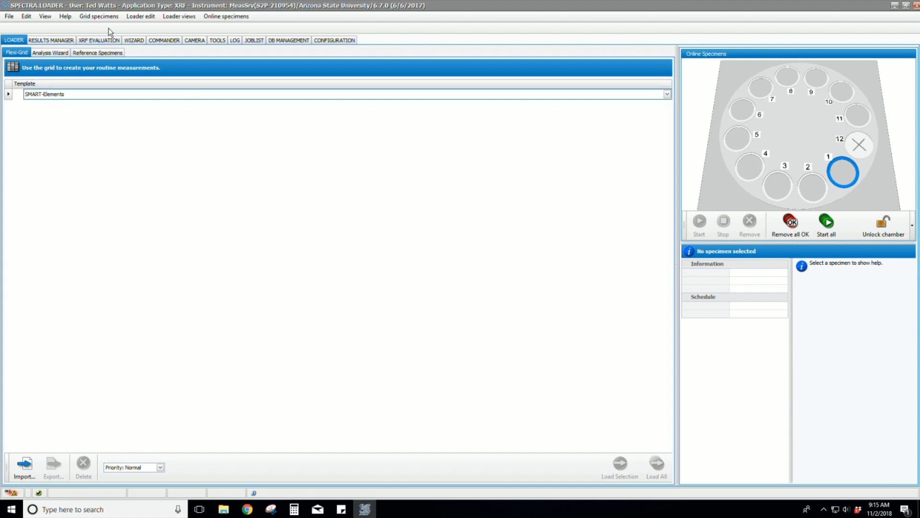
Step: Switch the online specimens mode to Manual Loading and confirm
{"action": "left_click", "coordinate": [236, 18]}
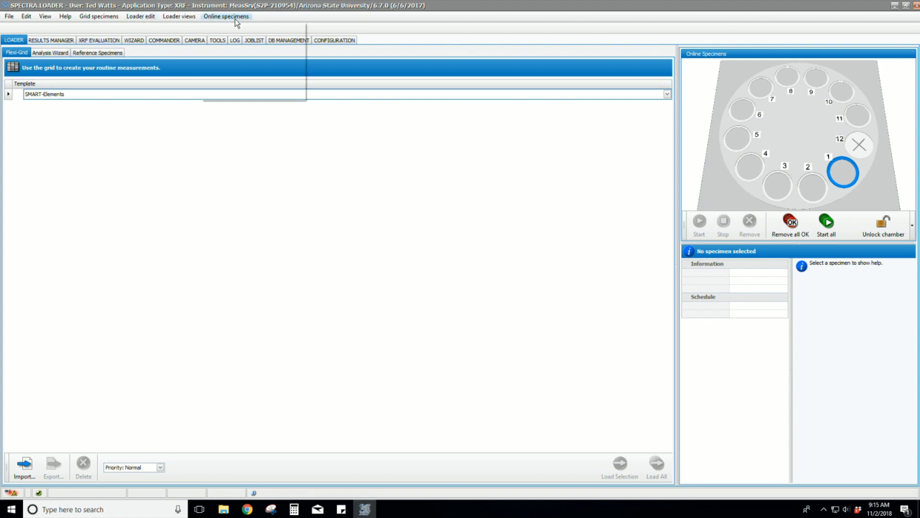
{"action": "left_click", "coordinate": [239, 92]}
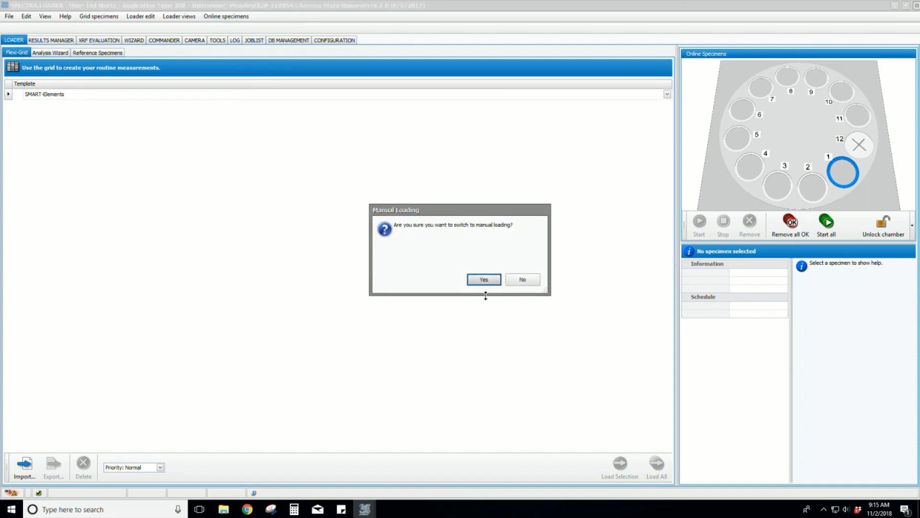
{"action": "left_click", "coordinate": [484, 279]}
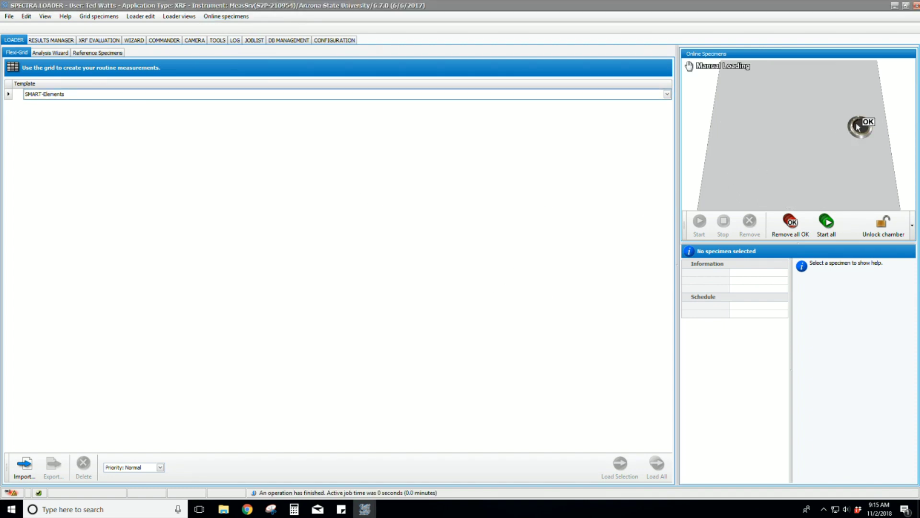
Step: Remove the finished specimen from the chamber and confirm the removal
{"action": "left_click", "coordinate": [858, 126]}
{"action": "left_click", "coordinate": [759, 234]}
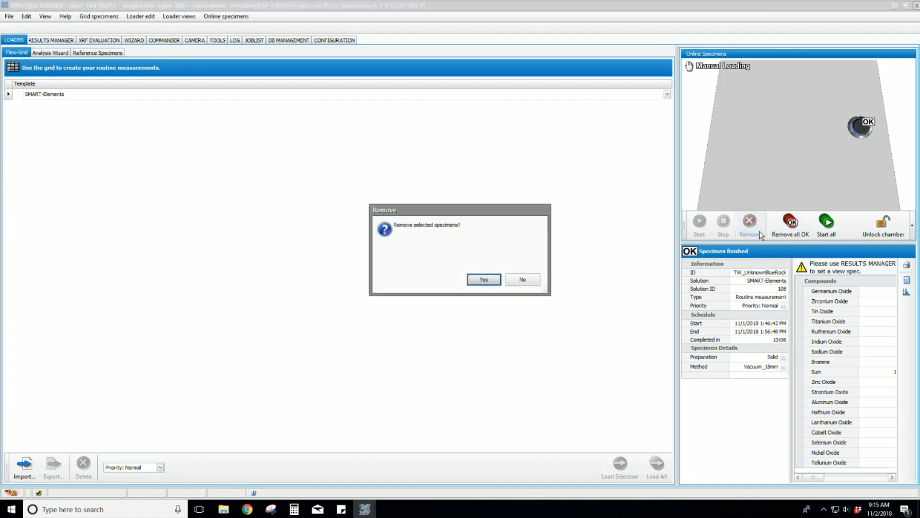
{"action": "left_click", "coordinate": [484, 279]}
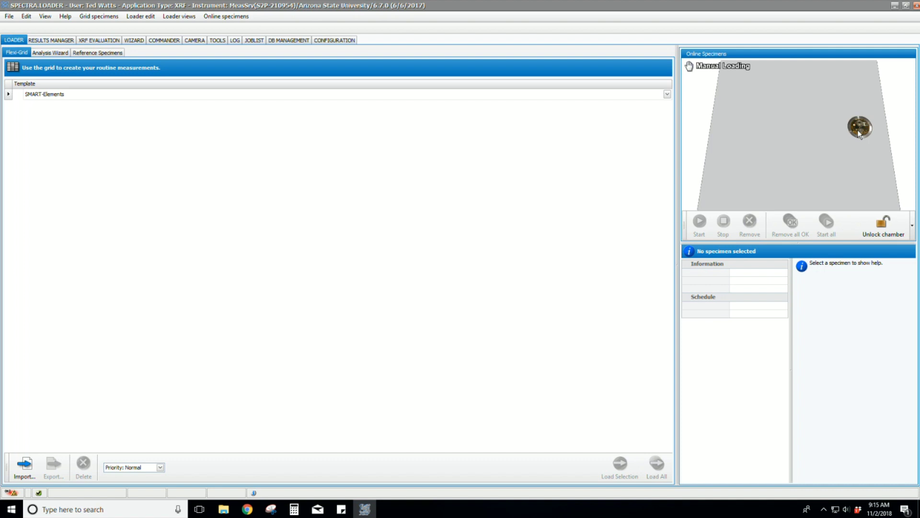
Step: Create a new SMART-Elements specimen row with SampleID TW_CopperTest
{"action": "left_click", "coordinate": [120, 93]}
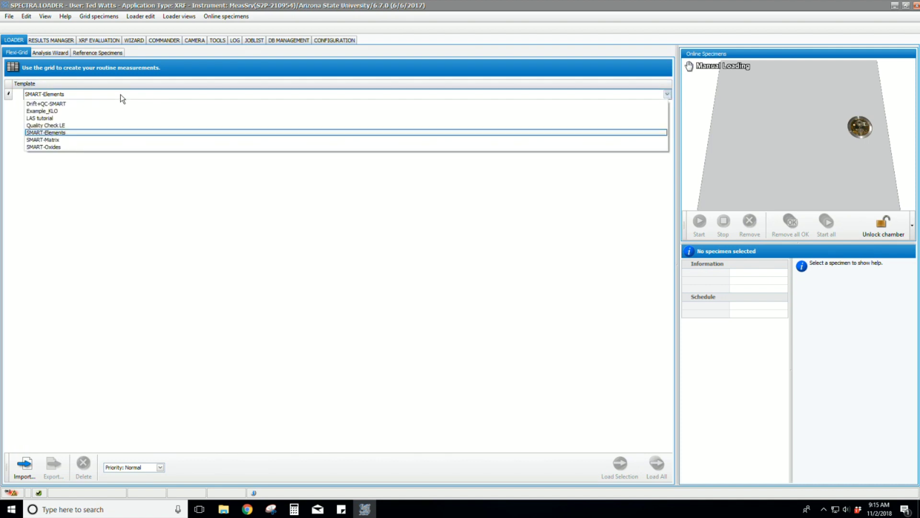
{"action": "left_click", "coordinate": [109, 131]}
{"action": "type", "text": "TW_Copper"}
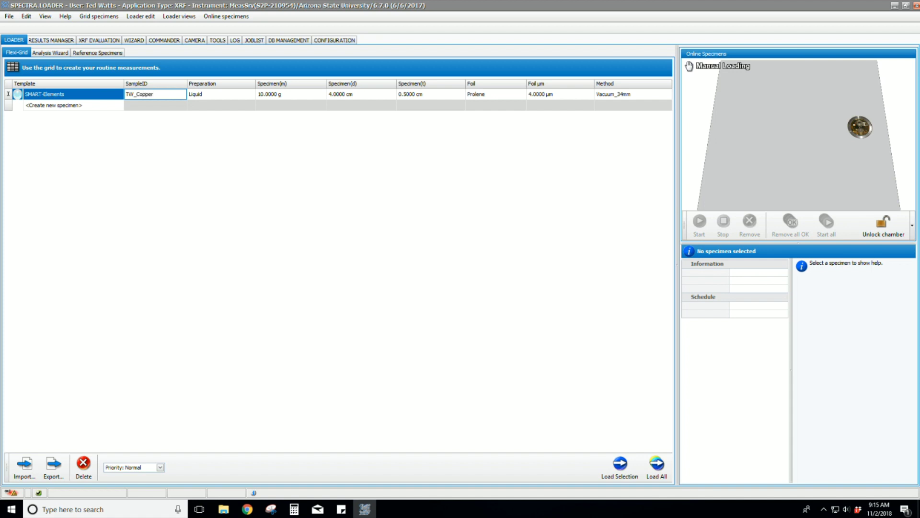
{"action": "key", "text": "Tab"}
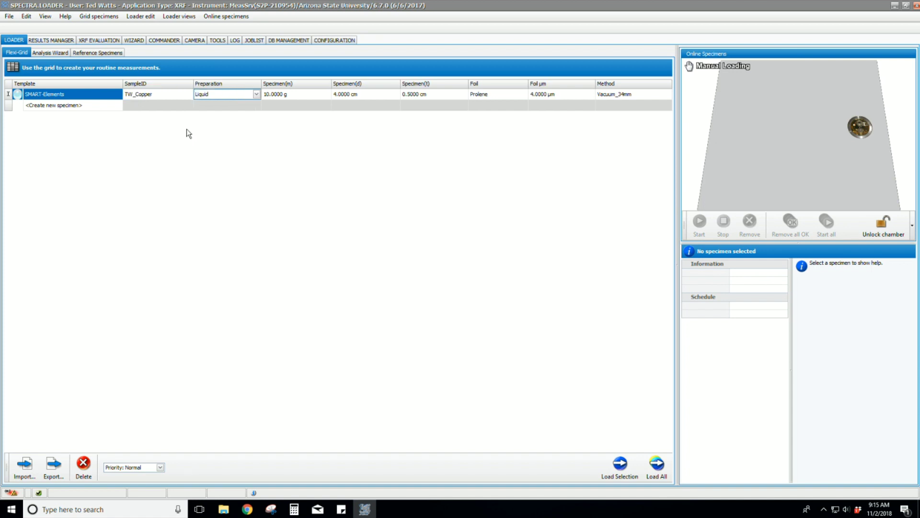
{"action": "left_click", "coordinate": [166, 94]}
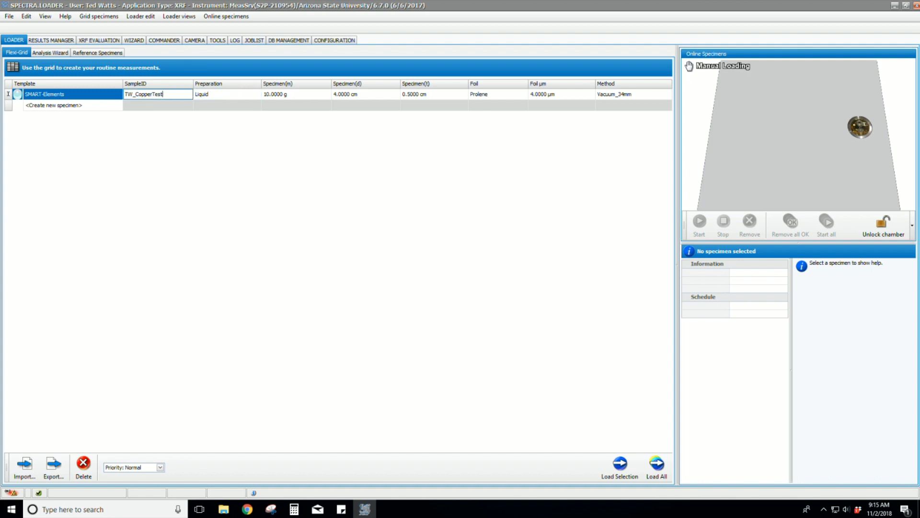
{"action": "type", "text": "Test"}
{"action": "left_click", "coordinate": [222, 96]}
Step: Set preparation to Solid, keep Vacuum_34mm, and send the specimen into the chamber
{"action": "left_click", "coordinate": [324, 102]}
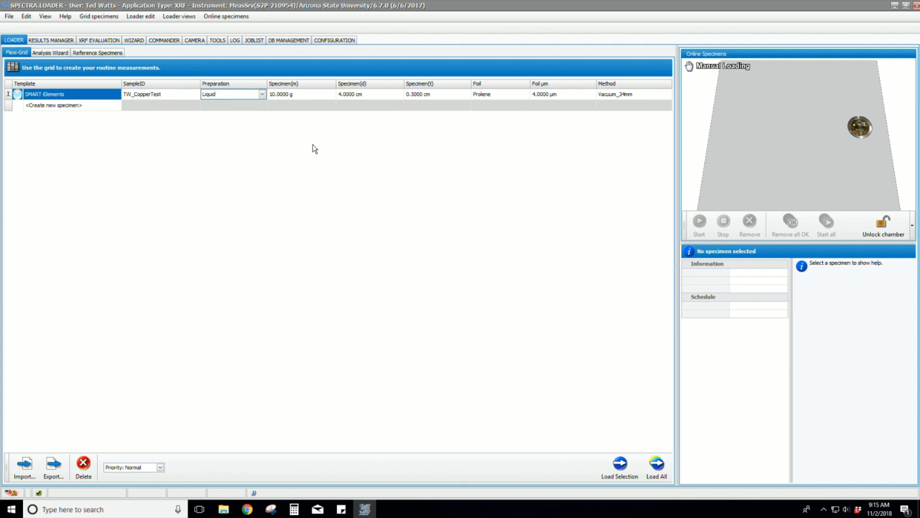
{"action": "left_click", "coordinate": [262, 94]}
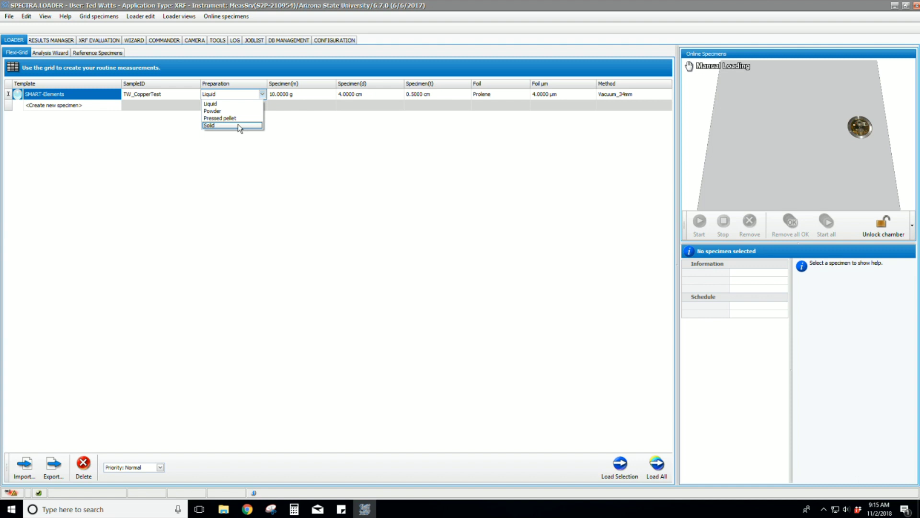
{"action": "left_click", "coordinate": [240, 125]}
{"action": "left_click", "coordinate": [557, 96]}
{"action": "left_click", "coordinate": [368, 144]}
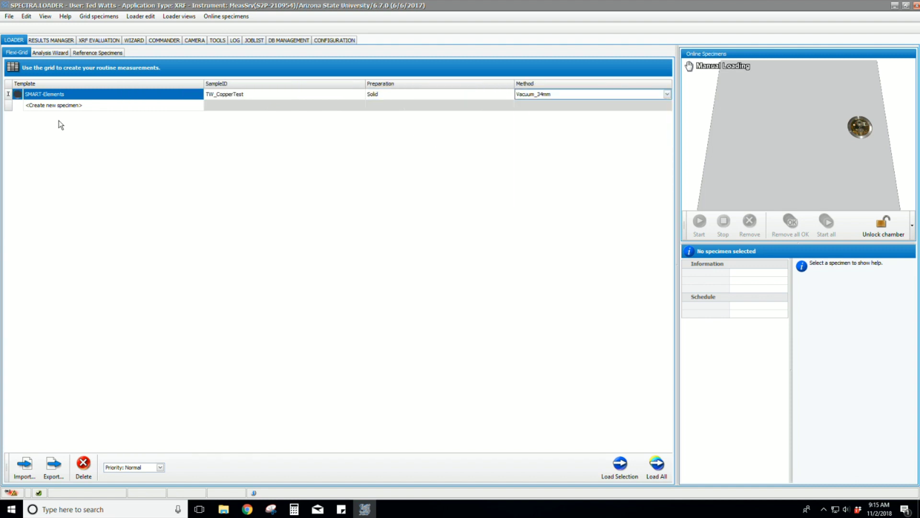
{"action": "left_click_drag", "start_coordinate": [90, 95], "coordinate": [786, 134]}
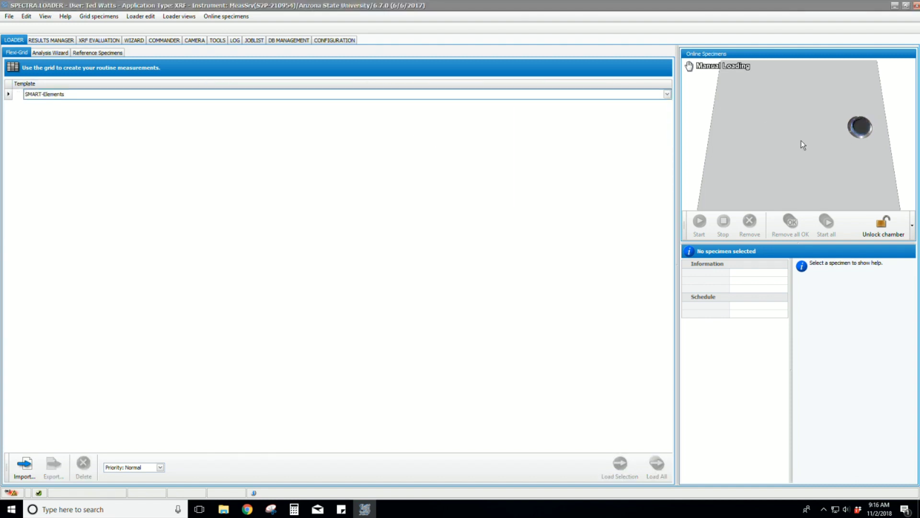
Step: Unlock the chamber, load the sample, and start the TW_CopperTest measurement
{"action": "left_click", "coordinate": [827, 223]}
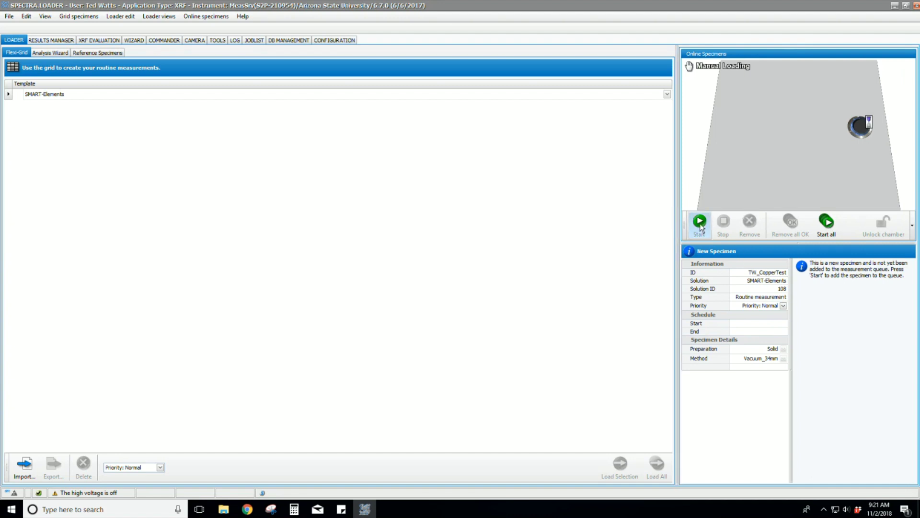
{"action": "left_click", "coordinate": [700, 226]}
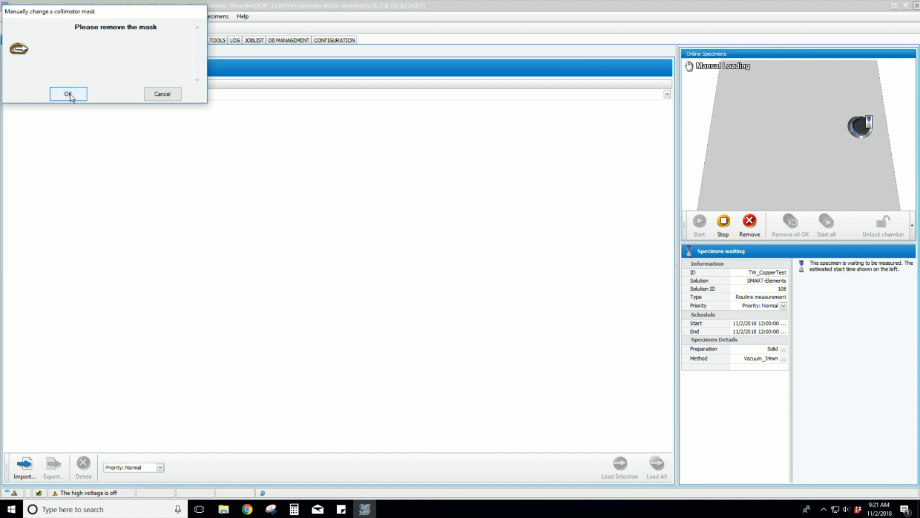
Step: Acknowledge the 'Manually change a collimator mask' prompt with OK after removing the mask
{"action": "left_click", "coordinate": [68, 94]}
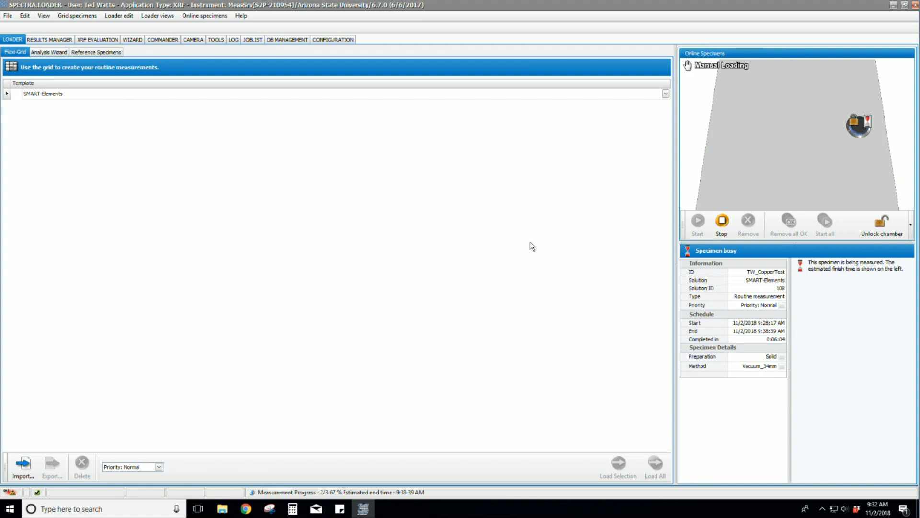
Step: In the Results Manager, sort TW_CopperTest elements by concentration descending, Copper 98.5239 % first
{"action": "left_click", "coordinate": [162, 40]}
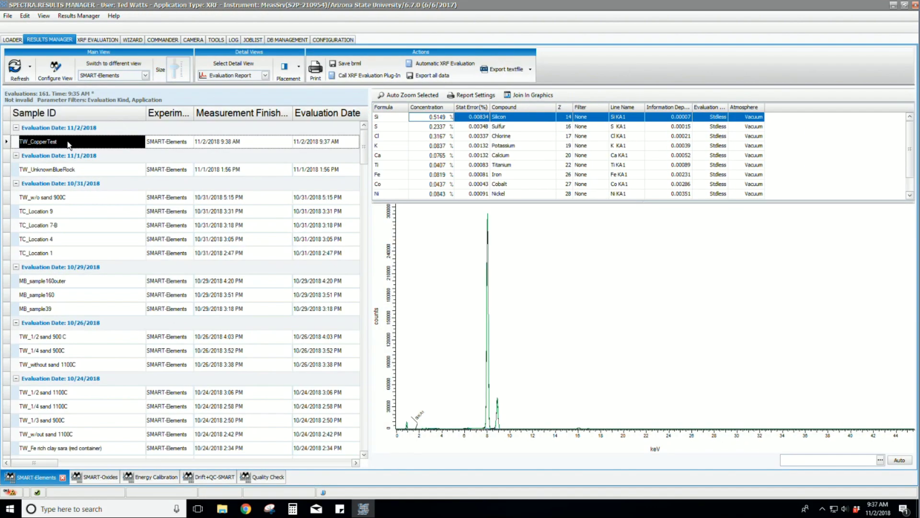
{"action": "left_click", "coordinate": [426, 107]}
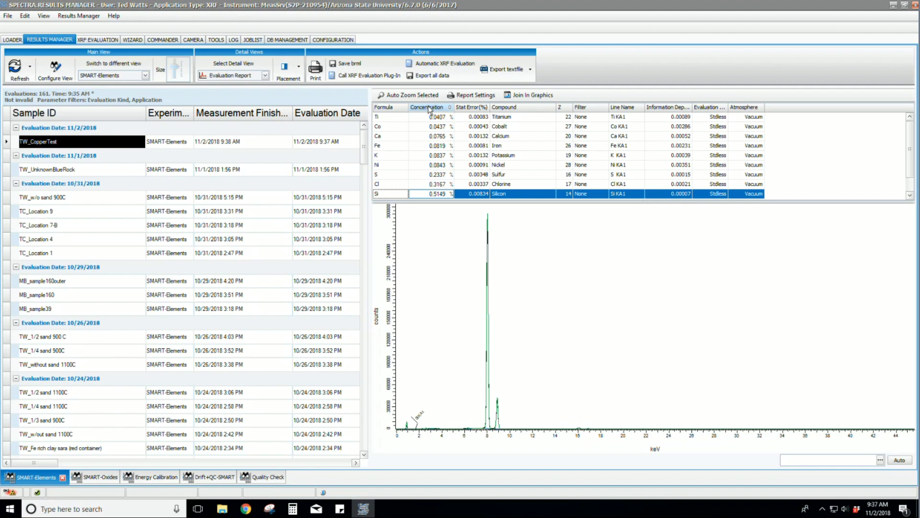
{"action": "left_click", "coordinate": [428, 107]}
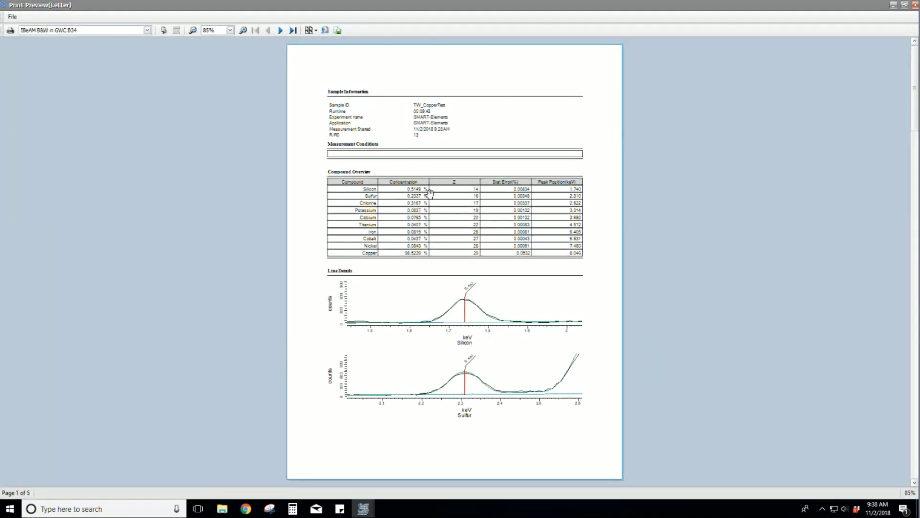
Step: Scroll through the pages of the TW_CopperTest evaluation report preview
{"action": "scroll", "coordinate": [439, 298], "scroll_direction": "down", "scroll_amount": 9}
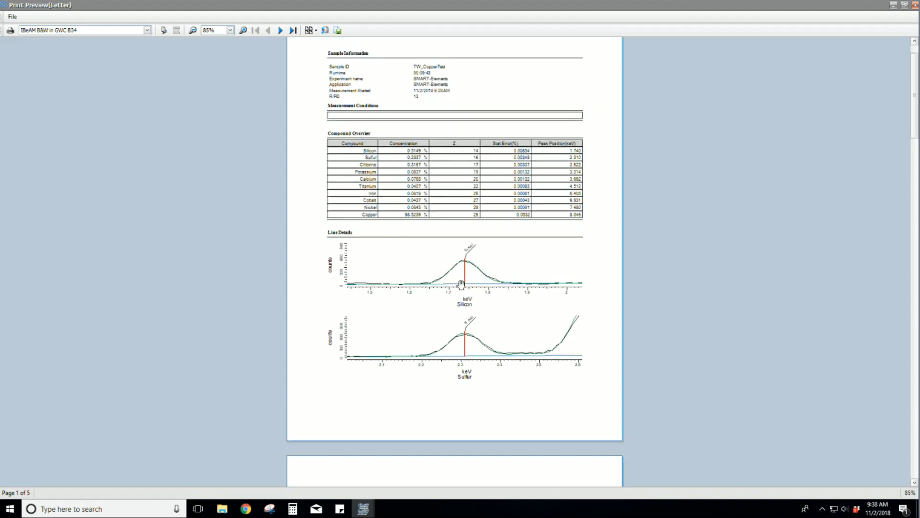
{"action": "scroll", "coordinate": [468, 279], "scroll_direction": "down", "scroll_amount": 3}
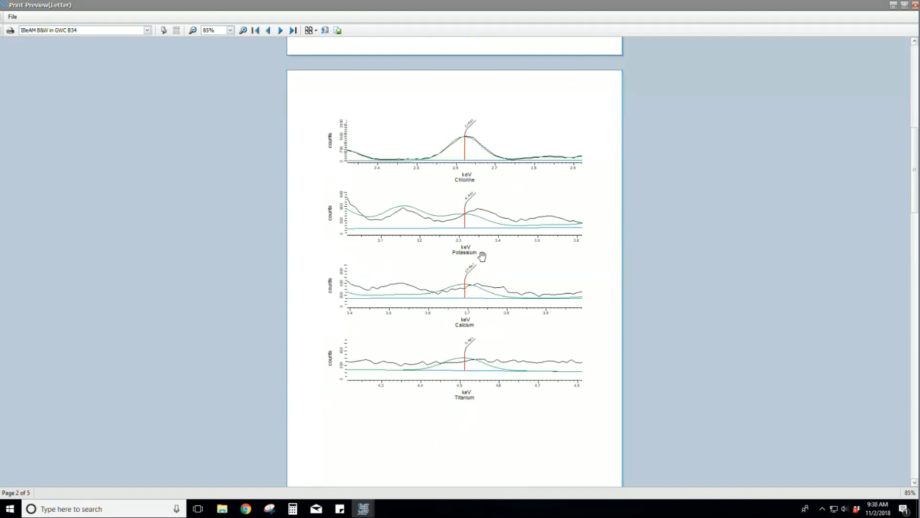
{"action": "scroll", "coordinate": [468, 211], "scroll_direction": "down", "scroll_amount": 3}
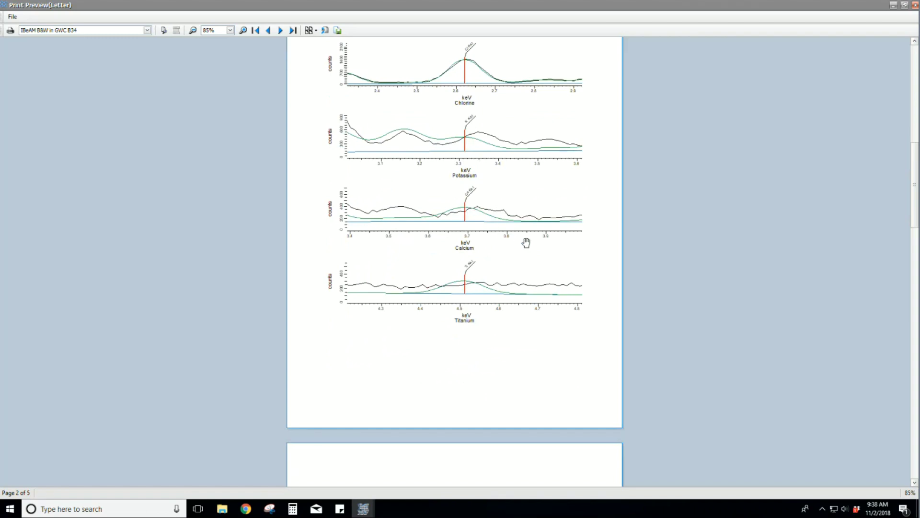
{"action": "scroll", "coordinate": [526, 243], "scroll_direction": "down", "scroll_amount": 20}
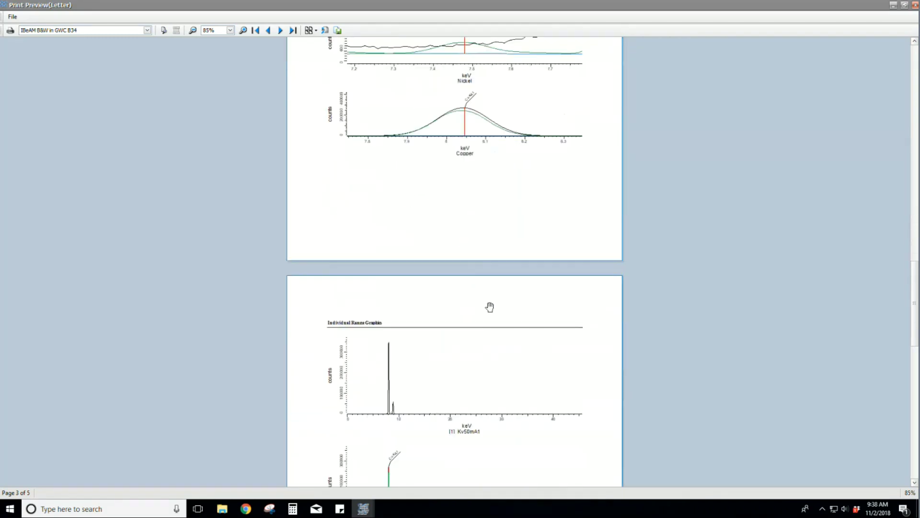
{"action": "scroll", "coordinate": [489, 307], "scroll_direction": "down", "scroll_amount": 11}
{"action": "scroll", "coordinate": [475, 298], "scroll_direction": "up", "scroll_amount": 3}
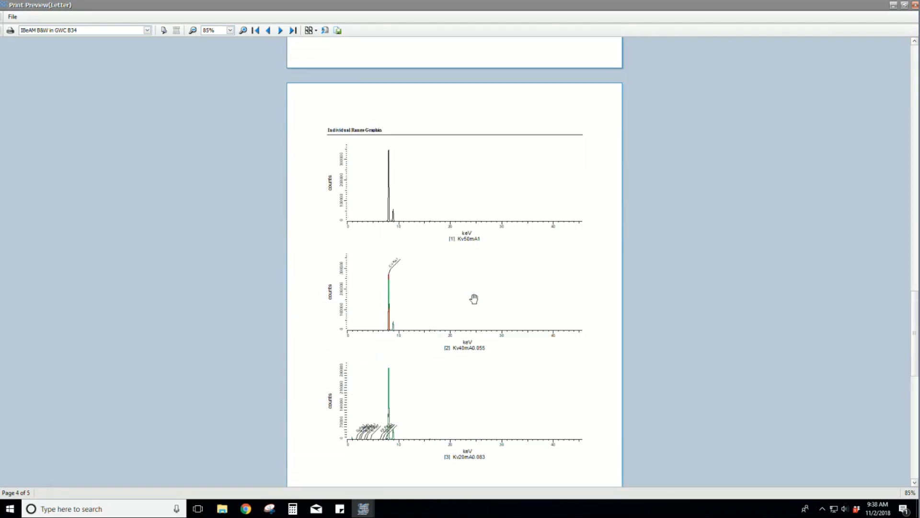
{"action": "scroll", "coordinate": [473, 298], "scroll_direction": "down", "scroll_amount": 8}
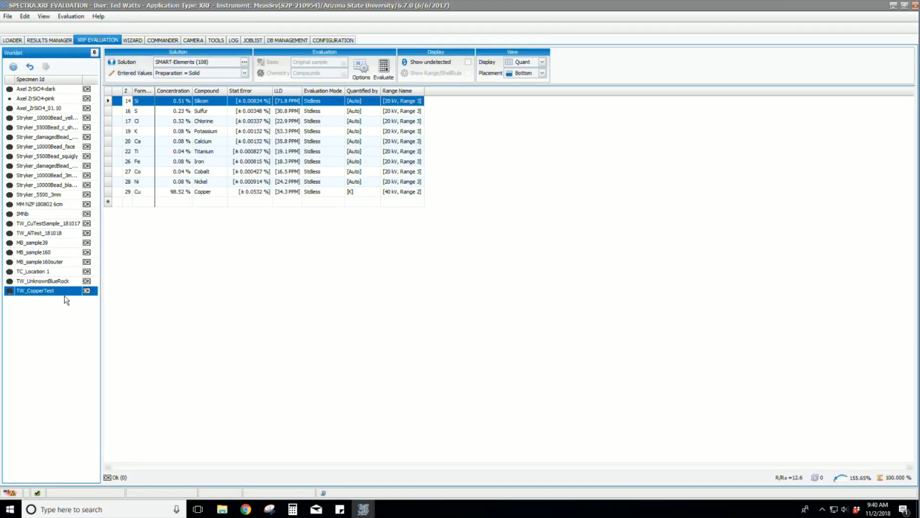
Step: Set the display to Both so the spectrum sits beneath the results table, and clear the line markers
{"action": "left_click", "coordinate": [542, 63]}
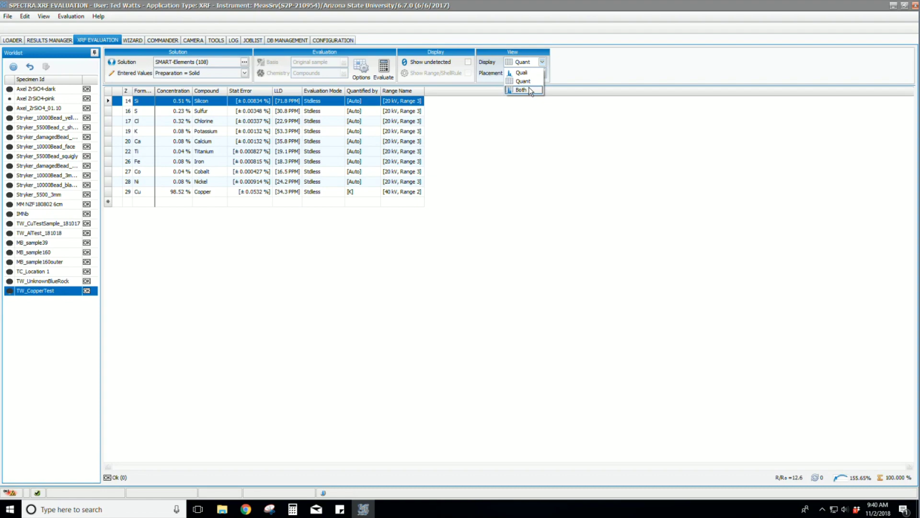
{"action": "left_click", "coordinate": [525, 89]}
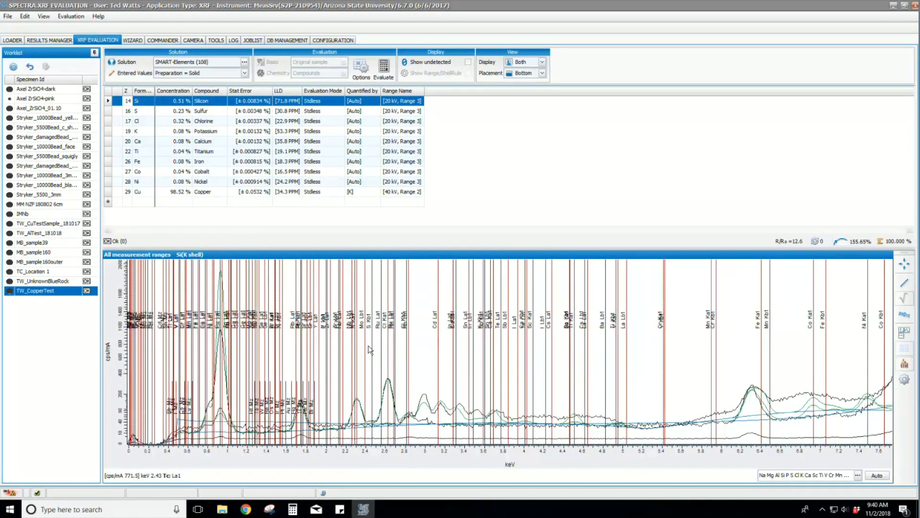
{"action": "left_click", "coordinate": [904, 363]}
Step: Zoom in and out on the TW_CopperTest spectrum to inspect its large Copper peaks
{"action": "scroll", "coordinate": [596, 369], "scroll_direction": "down", "scroll_amount": 5}
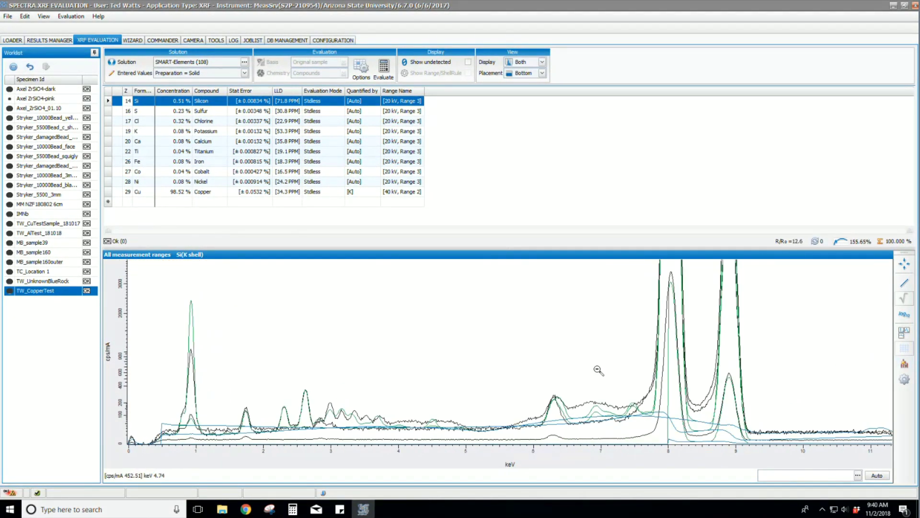
{"action": "scroll", "coordinate": [259, 265], "scroll_direction": "up", "scroll_amount": 5}
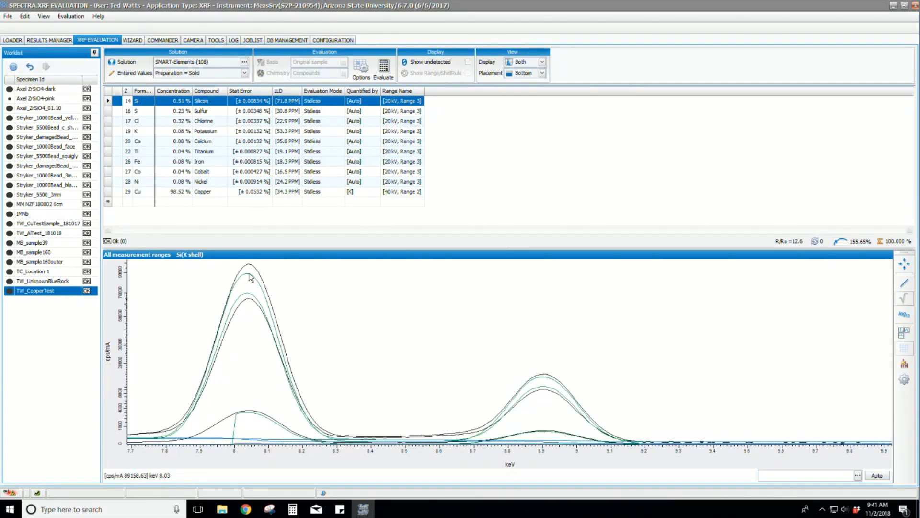
{"action": "scroll", "coordinate": [280, 268], "scroll_direction": "up", "scroll_amount": 2}
{"action": "scroll", "coordinate": [599, 308], "scroll_direction": "down", "scroll_amount": 5}
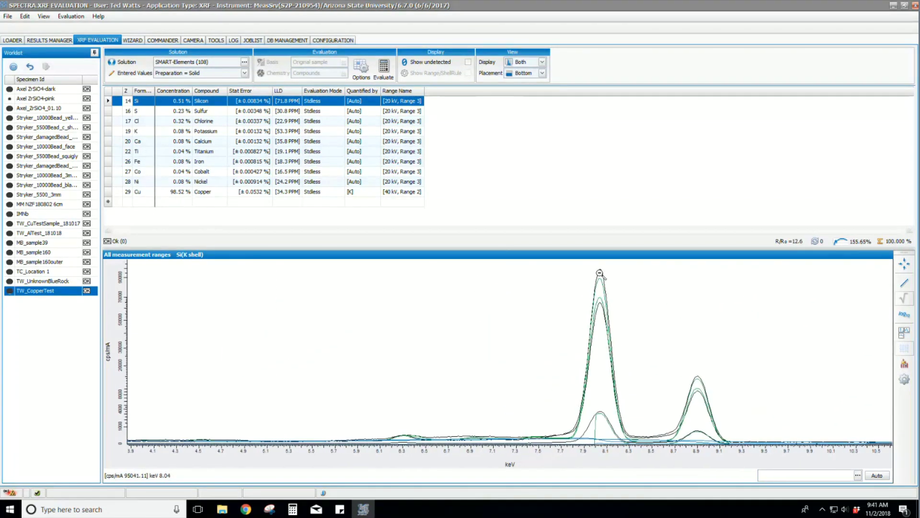
{"action": "scroll", "coordinate": [627, 391], "scroll_direction": "down", "scroll_amount": 2}
{"action": "scroll", "coordinate": [273, 376], "scroll_direction": "up", "scroll_amount": 4}
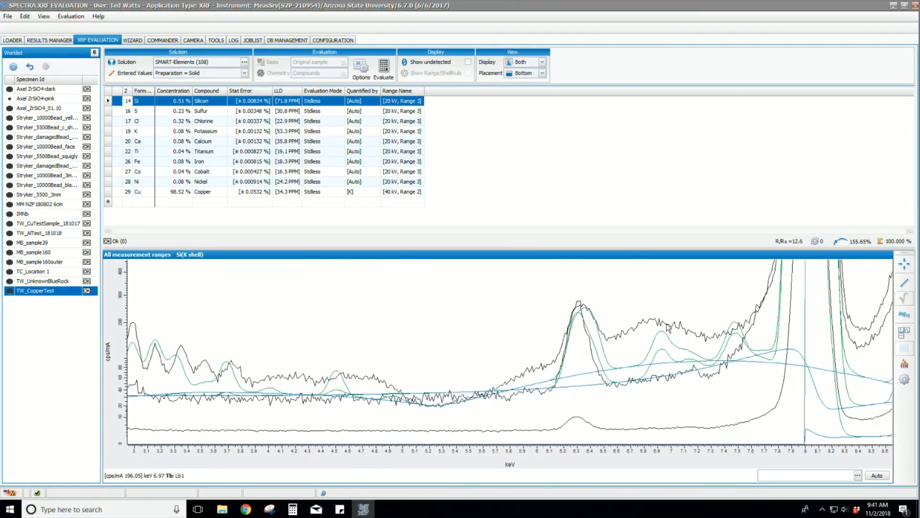
{"action": "scroll", "coordinate": [639, 326], "scroll_direction": "down", "scroll_amount": 3}
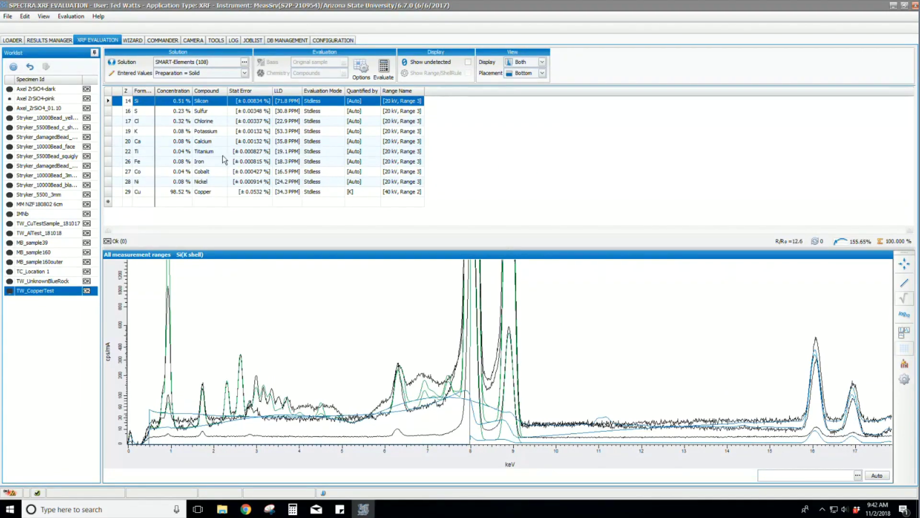
Step: Mark the Silicon and Sulfur emission lines on the spectrum
{"action": "double_click", "coordinate": [153, 104]}
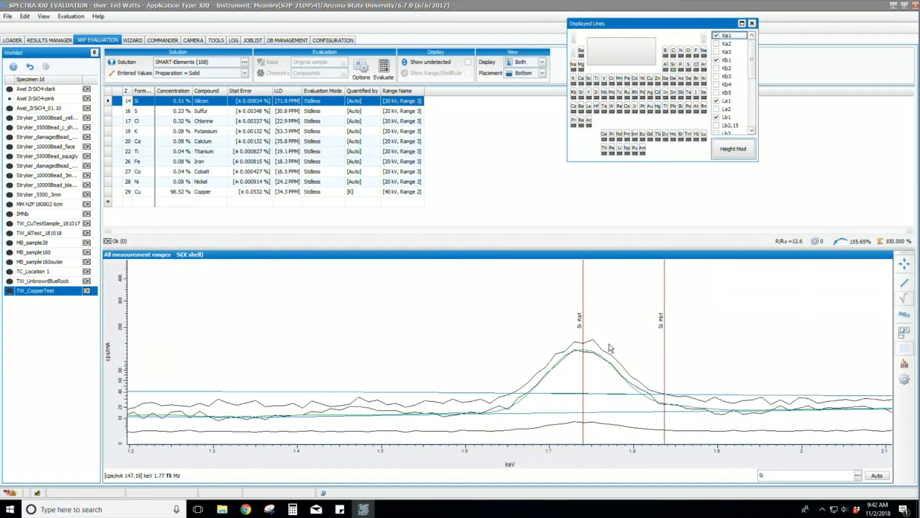
{"action": "left_click", "coordinate": [689, 65]}
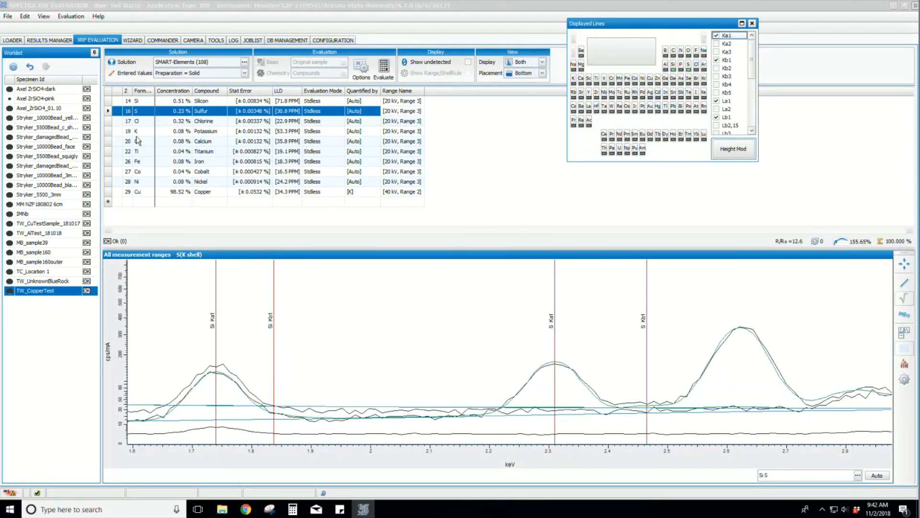
{"action": "scroll", "coordinate": [662, 351], "scroll_direction": "down", "scroll_amount": 2}
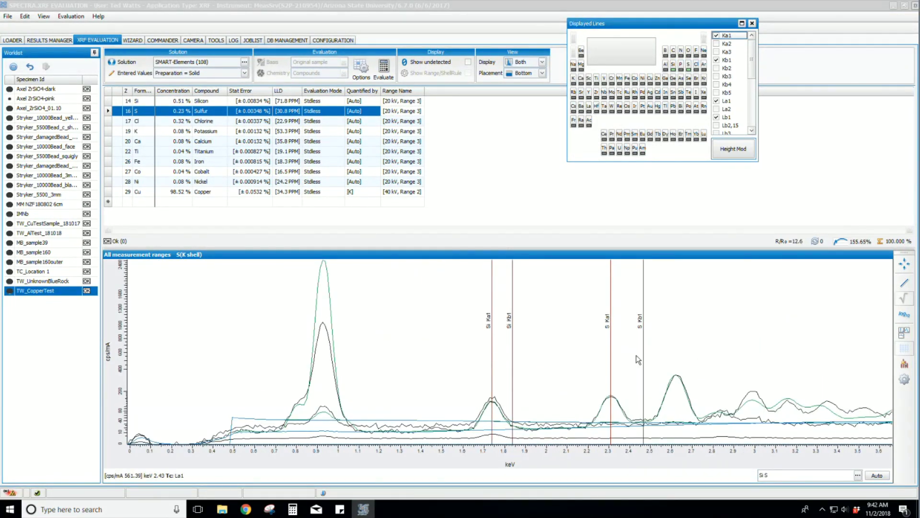
Step: Delete Titanium from the results and save the recalculation, leaving Copper at 98.56%
{"action": "left_click", "coordinate": [157, 151]}
{"action": "right_click", "coordinate": [193, 151]}
{"action": "left_click", "coordinate": [214, 156]}
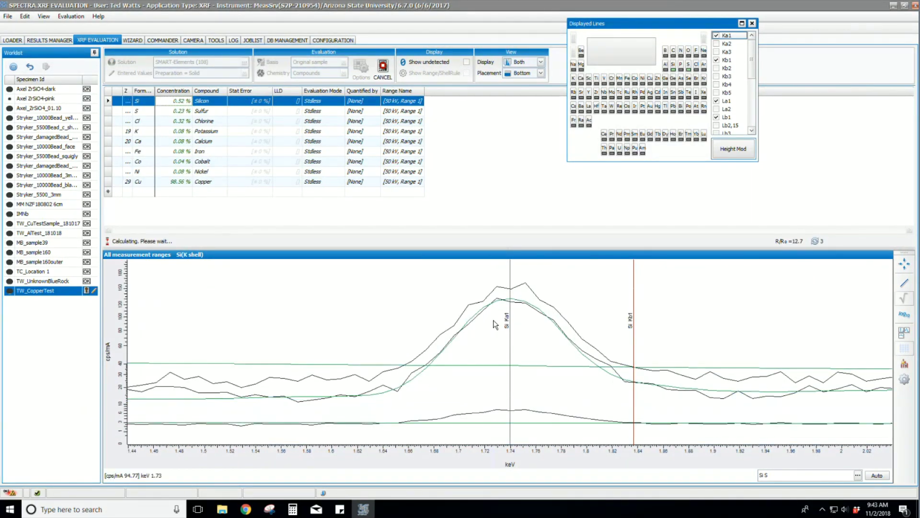
{"action": "scroll", "coordinate": [453, 322], "scroll_direction": "down", "scroll_amount": 3}
{"action": "scroll", "coordinate": [450, 322], "scroll_direction": "down", "scroll_amount": 2}
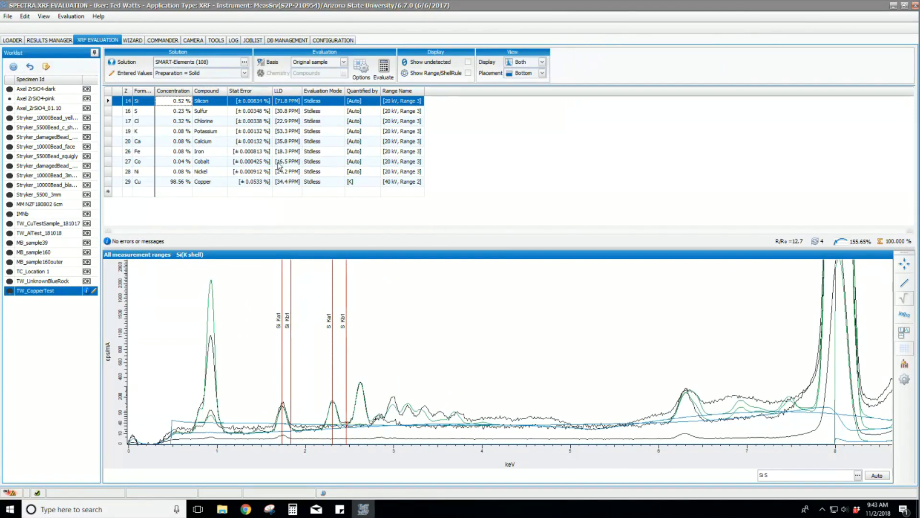
{"action": "left_click", "coordinate": [46, 67]}
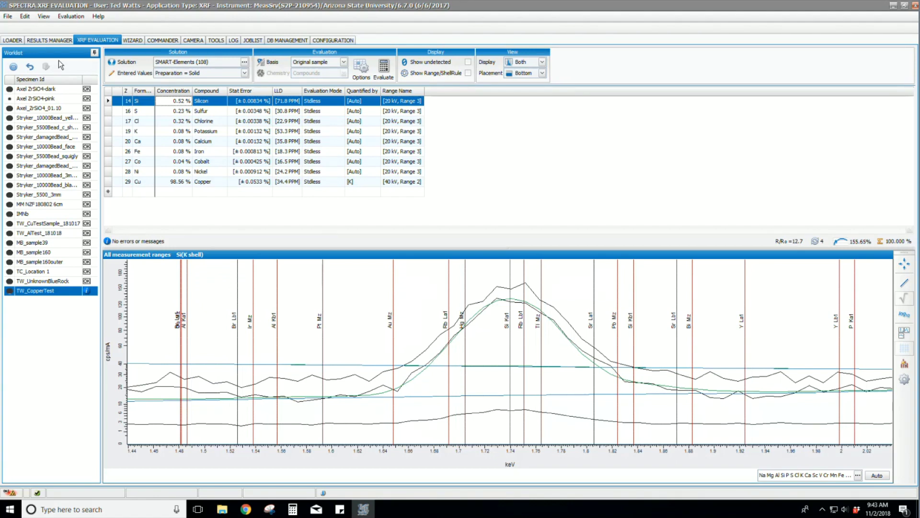
Step: Return to the LOADER page and unlock the measurement chamber
{"action": "left_click", "coordinate": [12, 40]}
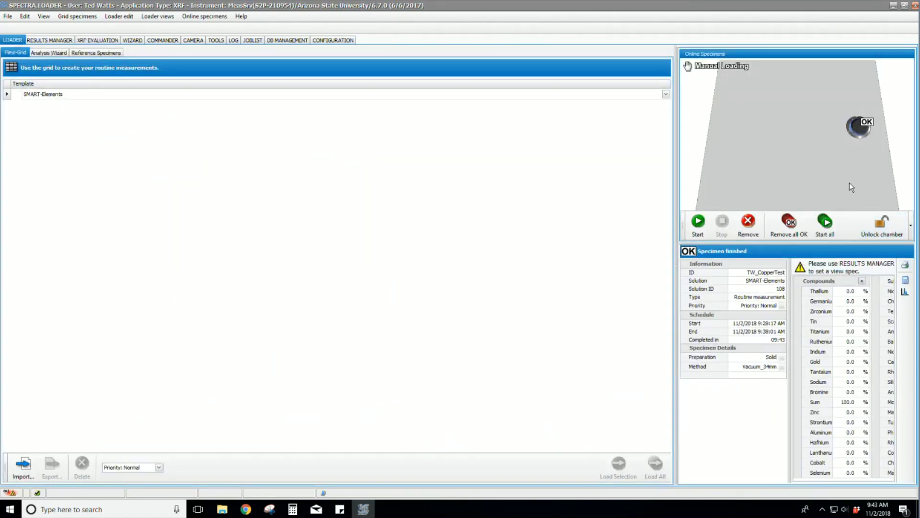
{"action": "left_click", "coordinate": [892, 225]}
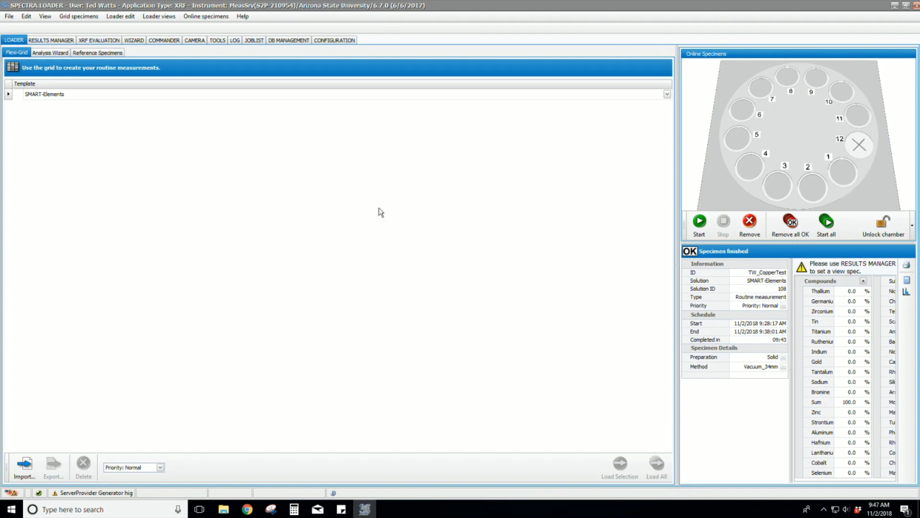
Step: Add a SMART-Elements specimen 'TW_FLXtest' with Solid preparation and the Vacuum_34mm method
{"action": "left_click", "coordinate": [113, 99]}
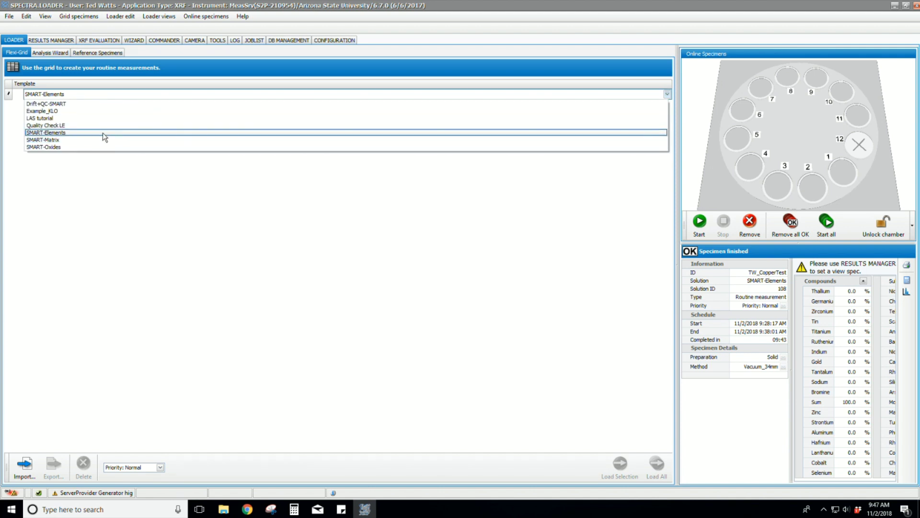
{"action": "left_click", "coordinate": [104, 133]}
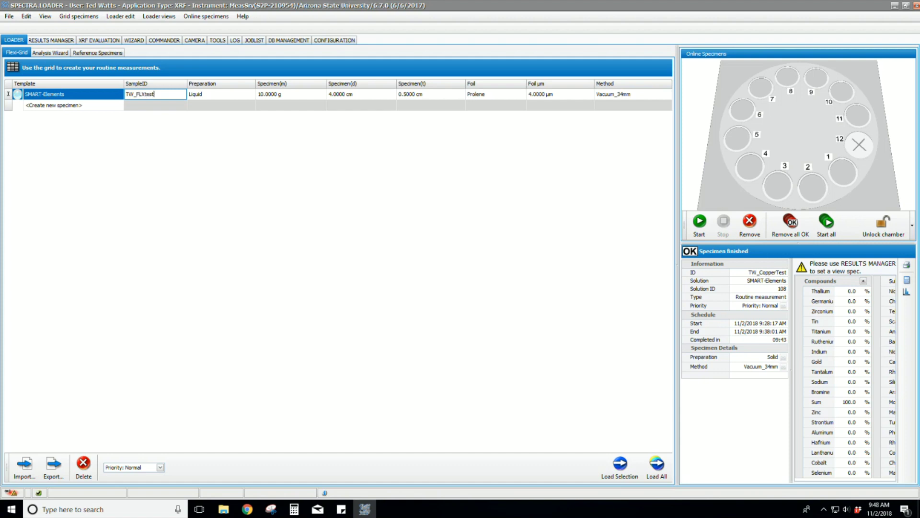
{"action": "type", "text": "TW_FLXtest"}
{"action": "left_click", "coordinate": [225, 94]}
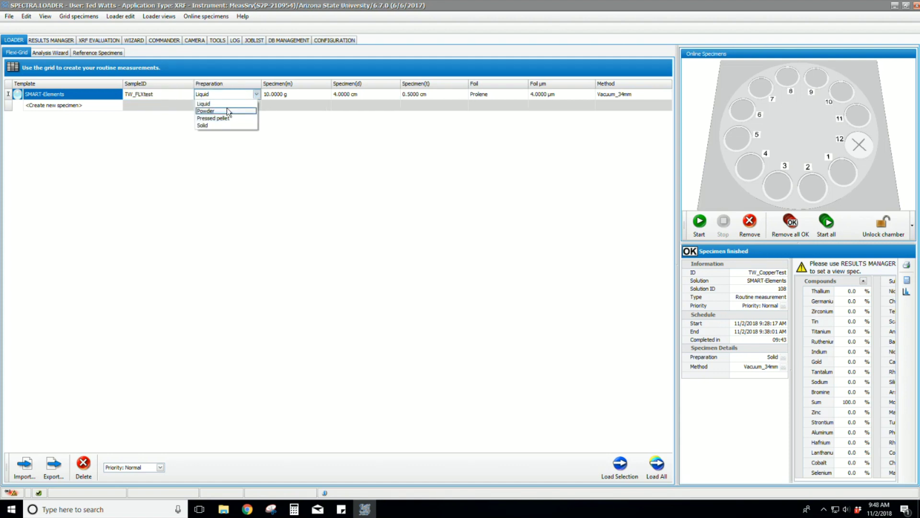
{"action": "left_click", "coordinate": [220, 125]}
{"action": "left_click", "coordinate": [537, 95]}
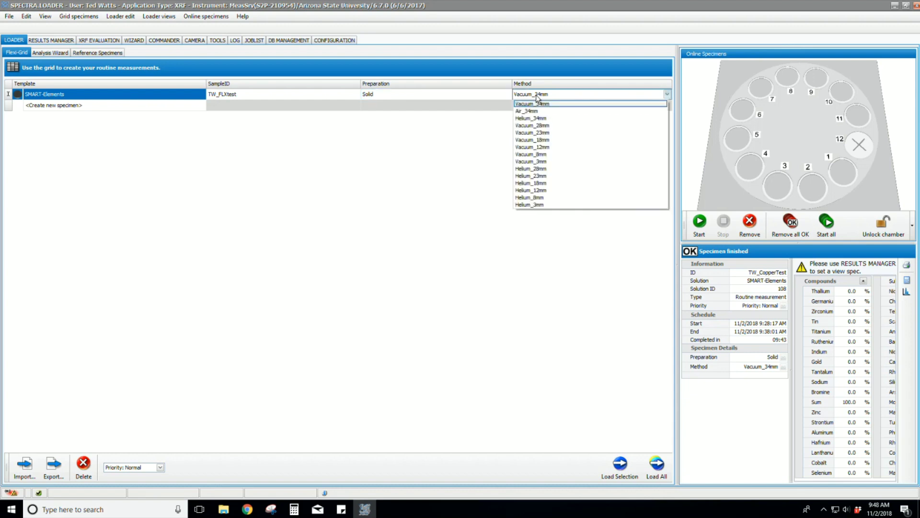
{"action": "left_click", "coordinate": [532, 103]}
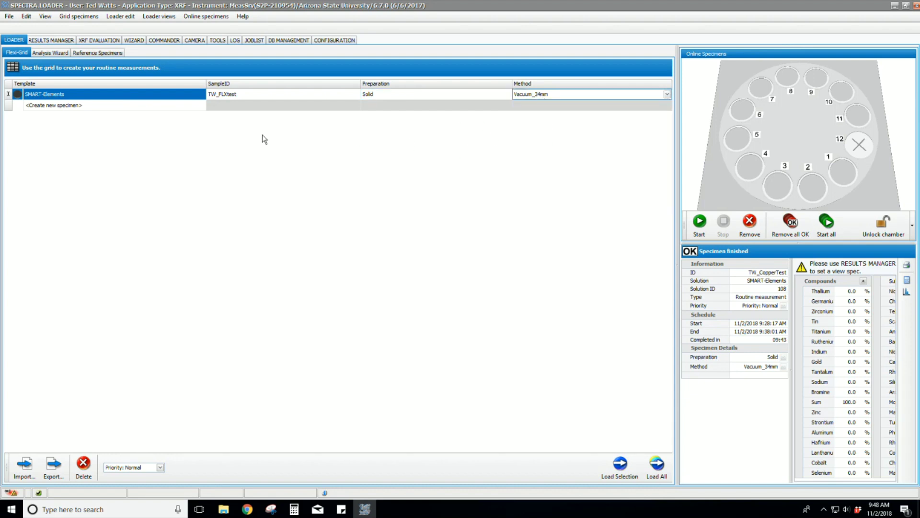
Step: Drag the TW_FLXtest row onto carousel position 11
{"action": "left_click_drag", "start_coordinate": [160, 95], "coordinate": [851, 120]}
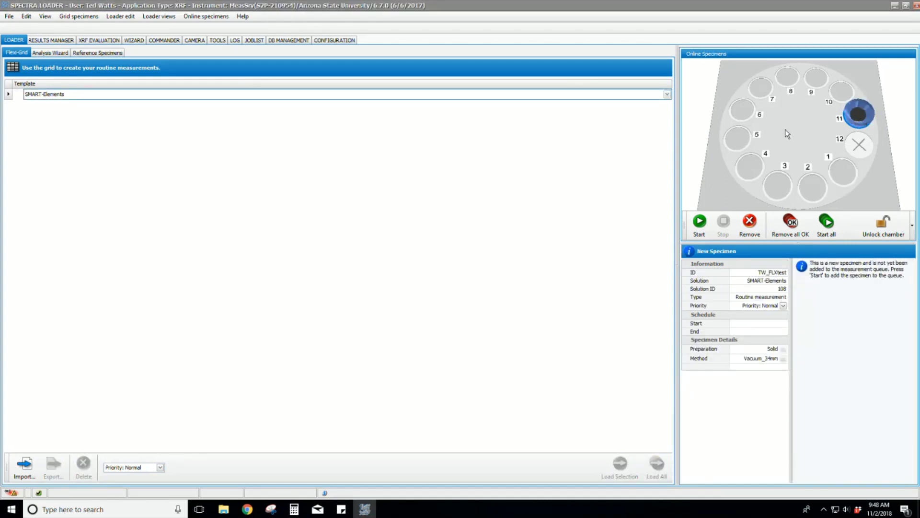